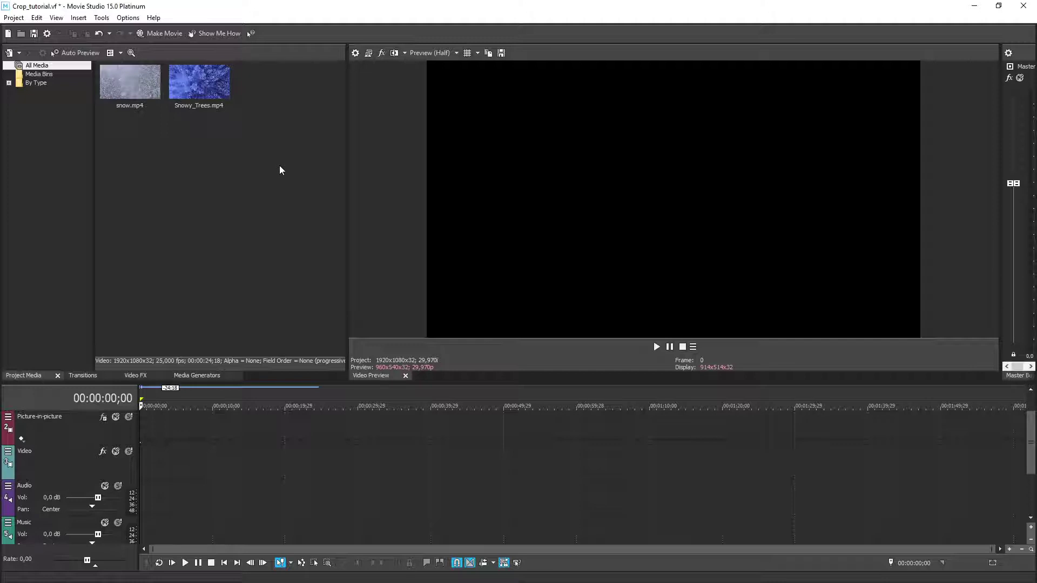
Step: Duplicate the Video track so a Copy of Video track appears directly beneath it
{"action": "left_click", "coordinate": [66, 465]}
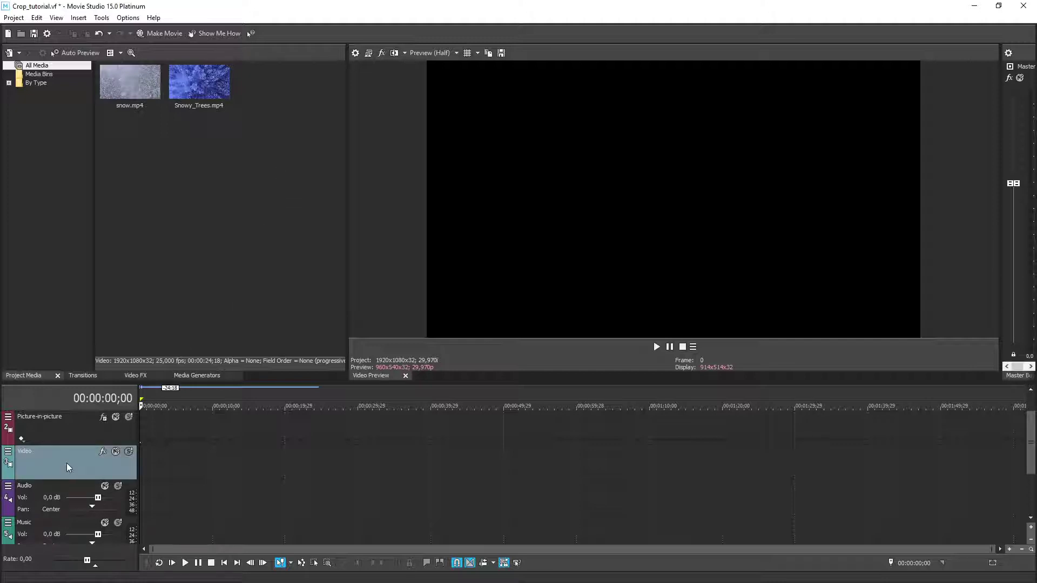
{"action": "right_click", "coordinate": [66, 462]}
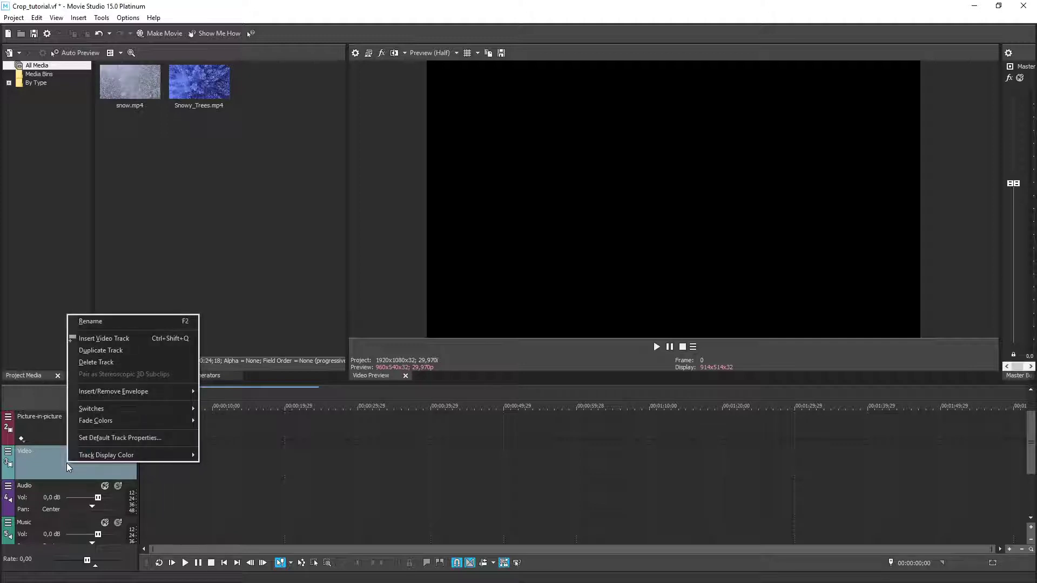
{"action": "left_click", "coordinate": [101, 352]}
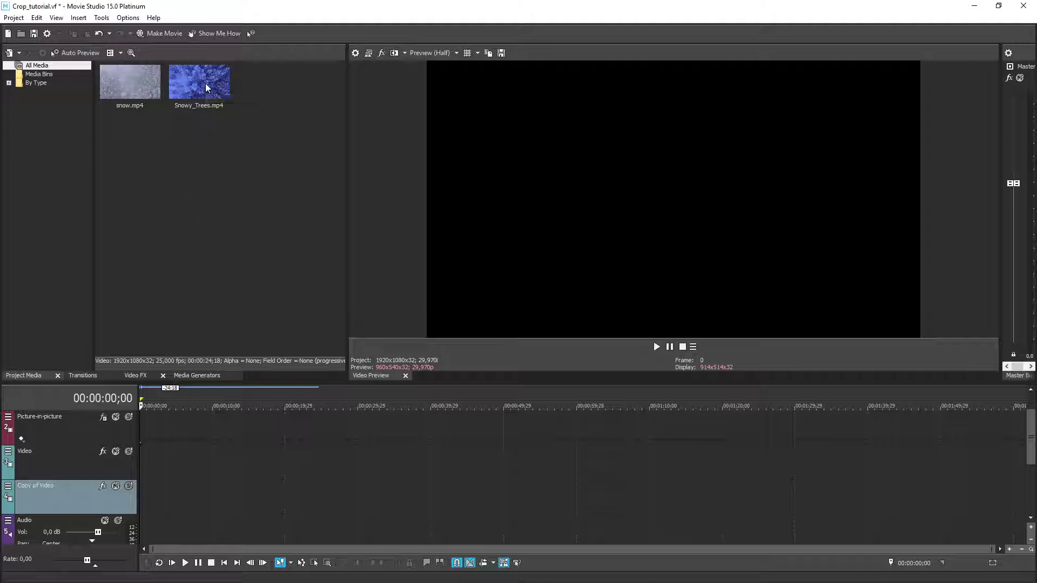
Step: Place Snowy_Trees.mp4 on Video and snow.mp4 on Copy of Video at the start, then play them
{"action": "left_click_drag", "start_coordinate": [205, 83], "coordinate": [140, 464]}
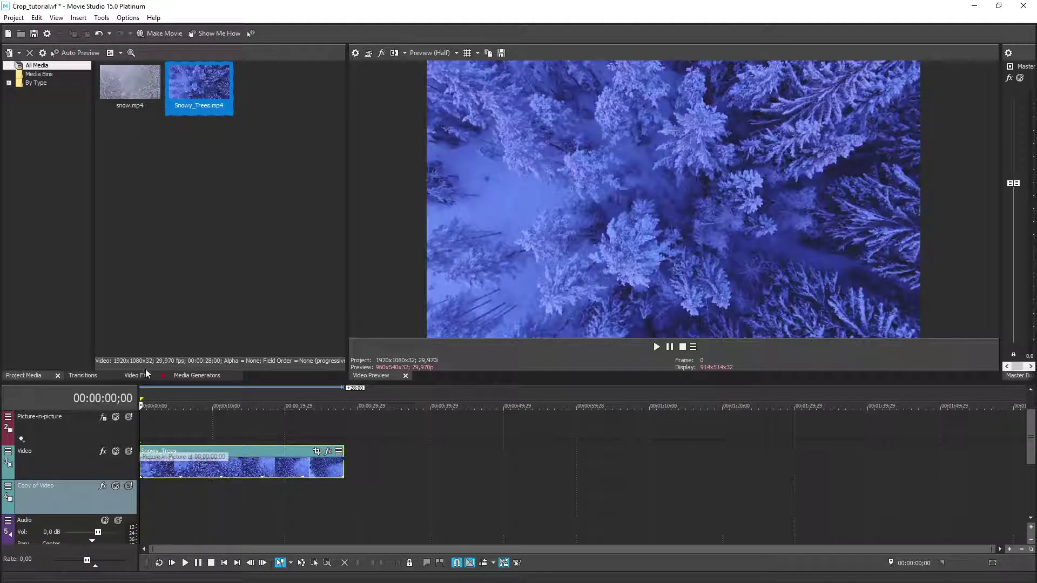
{"action": "left_click_drag", "start_coordinate": [120, 94], "coordinate": [145, 496]}
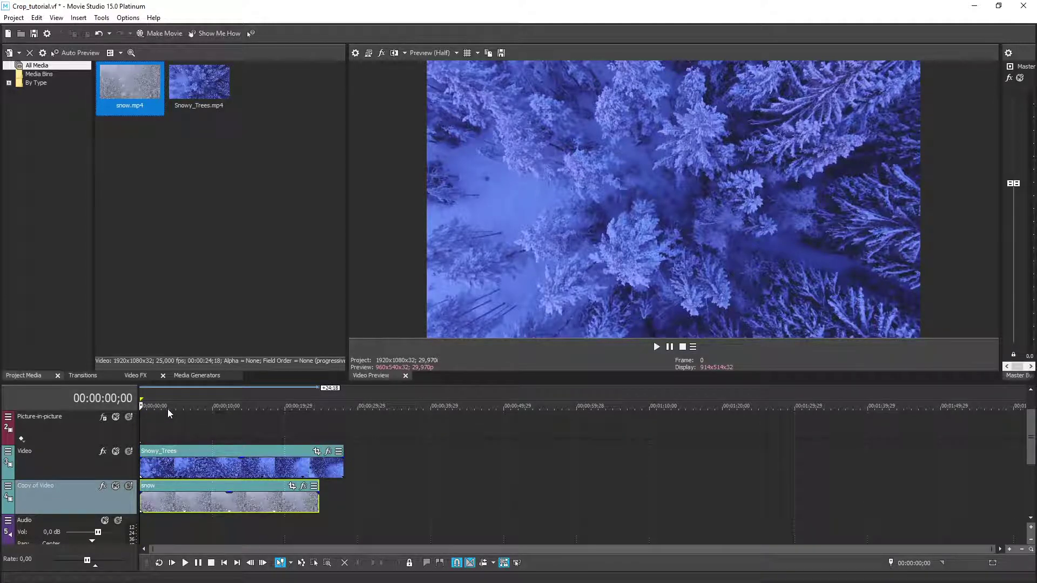
{"action": "left_click", "coordinate": [657, 347]}
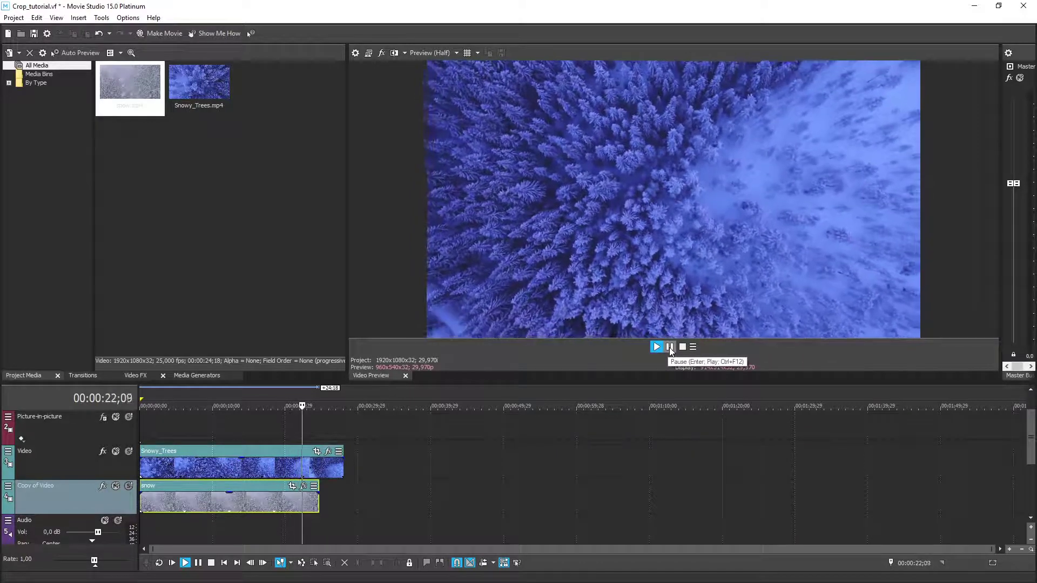
{"action": "left_click", "coordinate": [670, 347]}
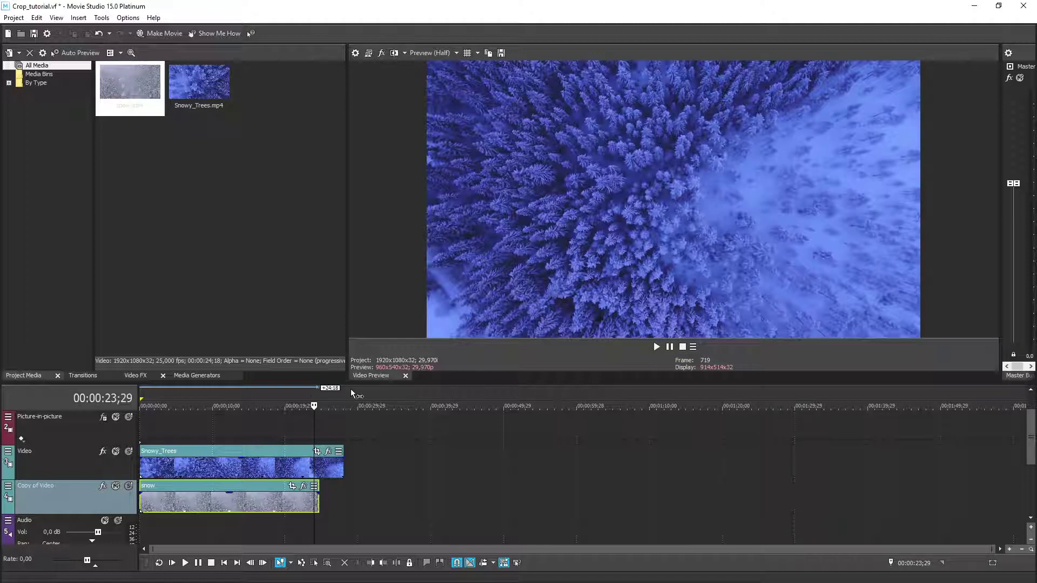
{"action": "left_click_drag", "start_coordinate": [314, 406], "coordinate": [159, 419]}
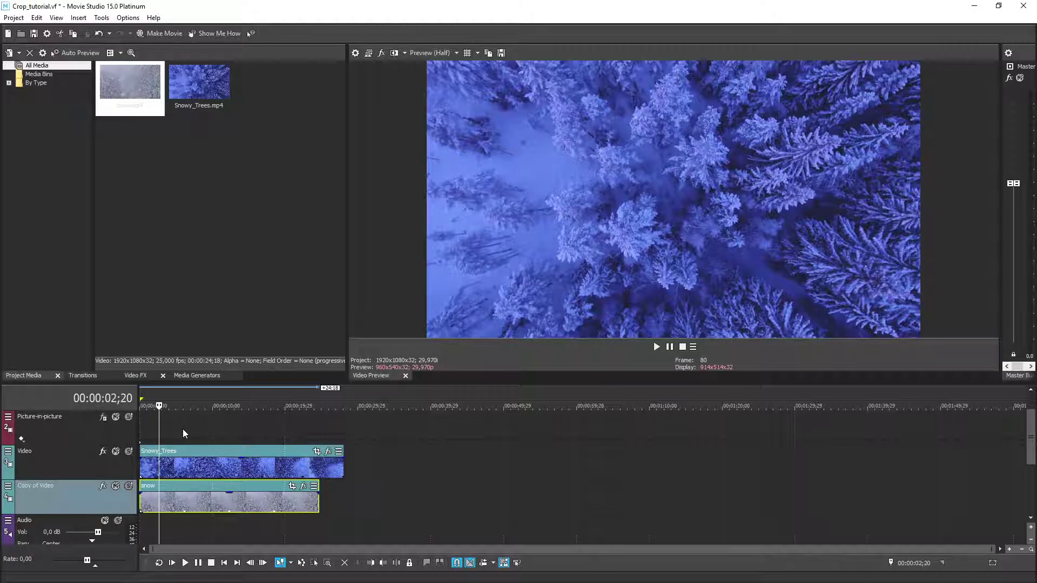
{"action": "left_click", "coordinate": [199, 460]}
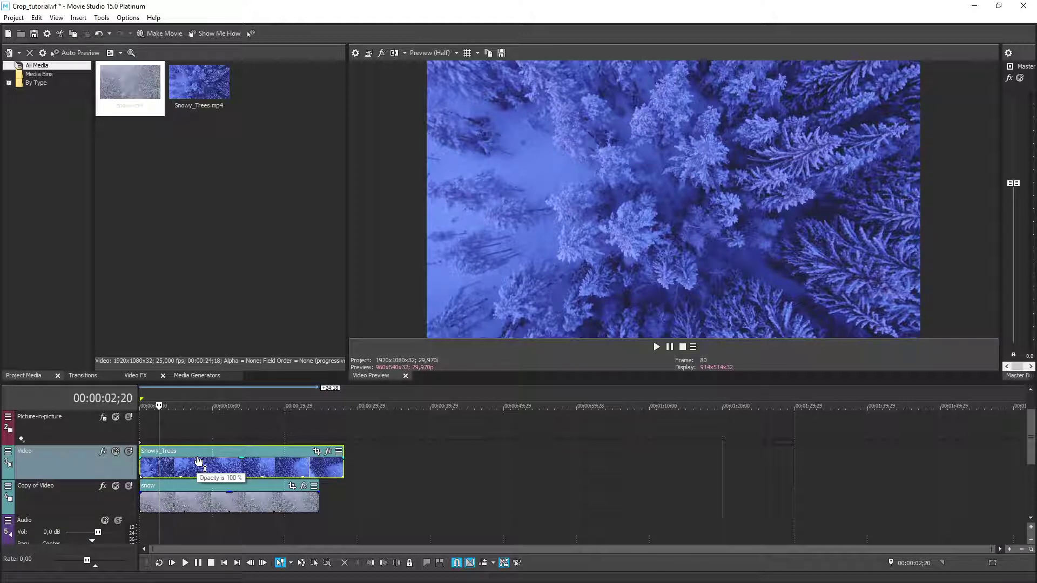
Step: Apply the VEGAS Crop preset 'Crop Right Half, No Angle, Opaque' to Snowy_Trees and play the split
{"action": "left_click", "coordinate": [137, 376]}
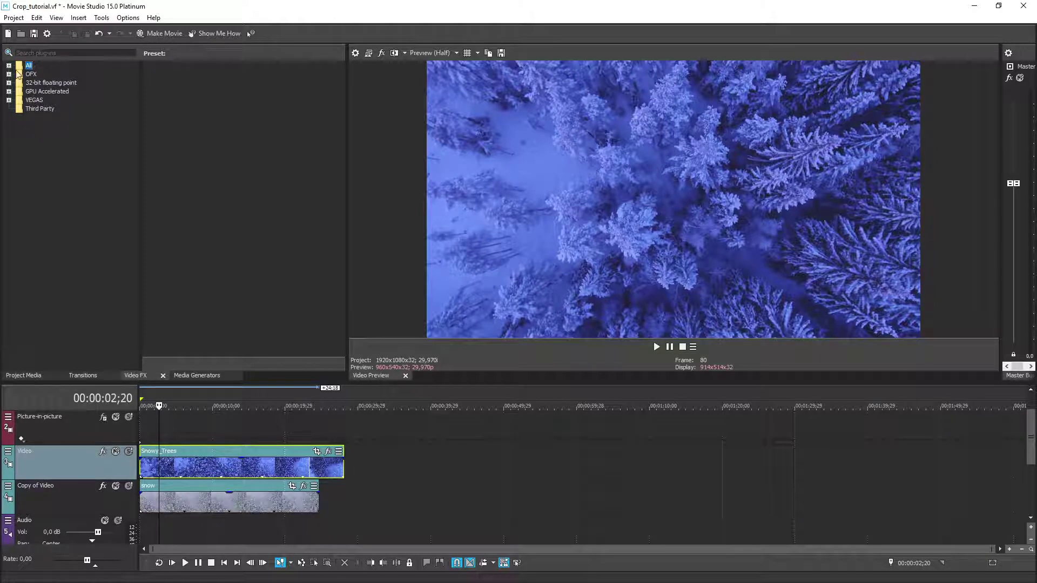
{"action": "left_click", "coordinate": [9, 66]}
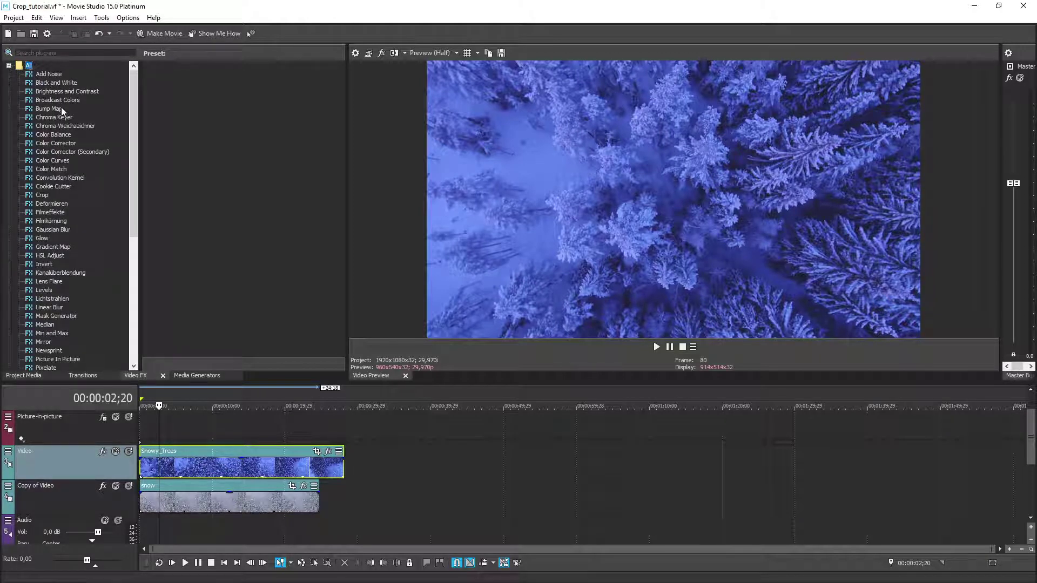
{"action": "left_click", "coordinate": [41, 195]}
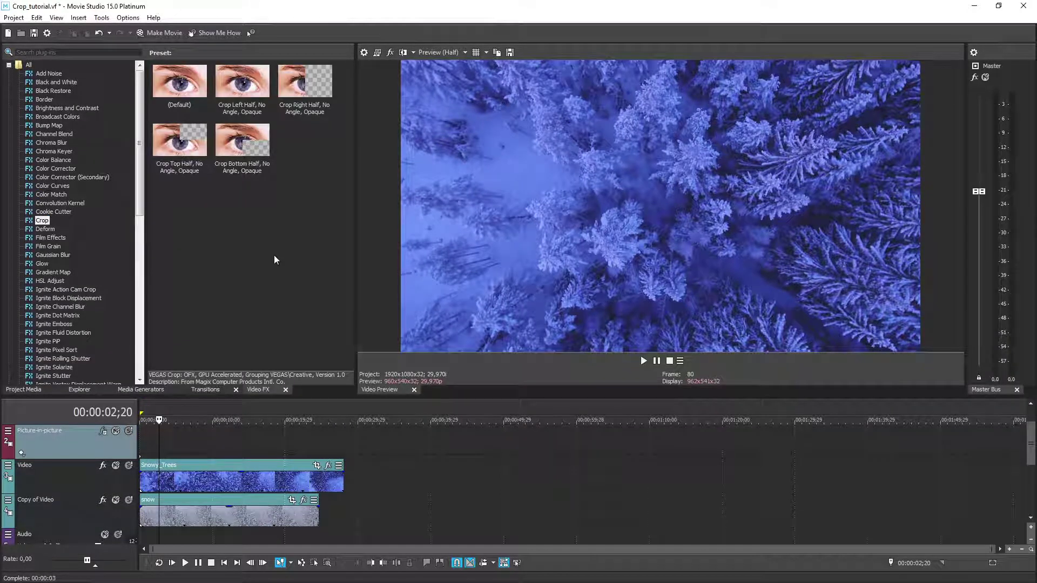
{"action": "left_click_drag", "start_coordinate": [303, 90], "coordinate": [217, 479]}
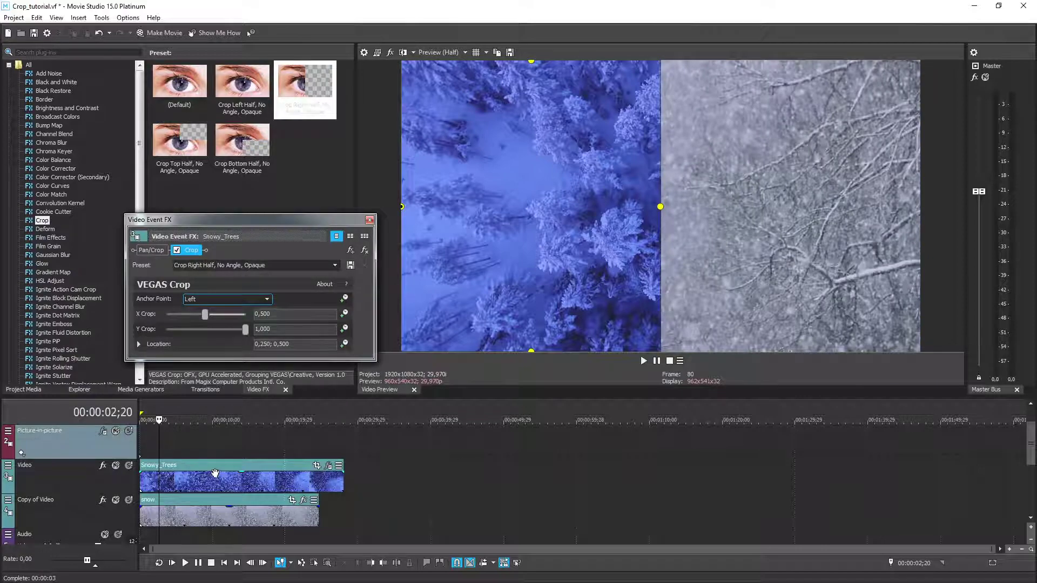
{"action": "left_click", "coordinate": [643, 361]}
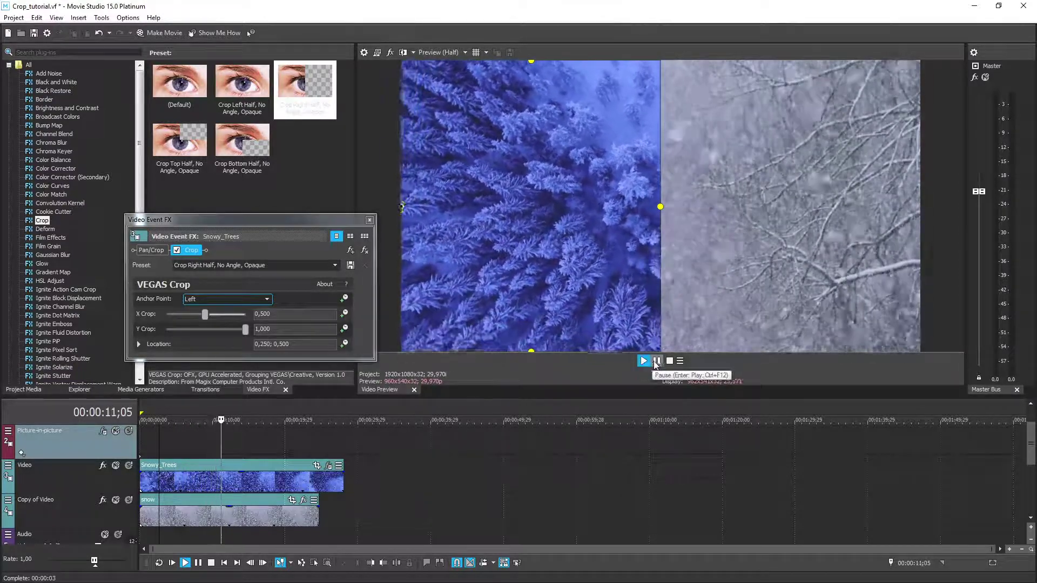
{"action": "left_click", "coordinate": [658, 363]}
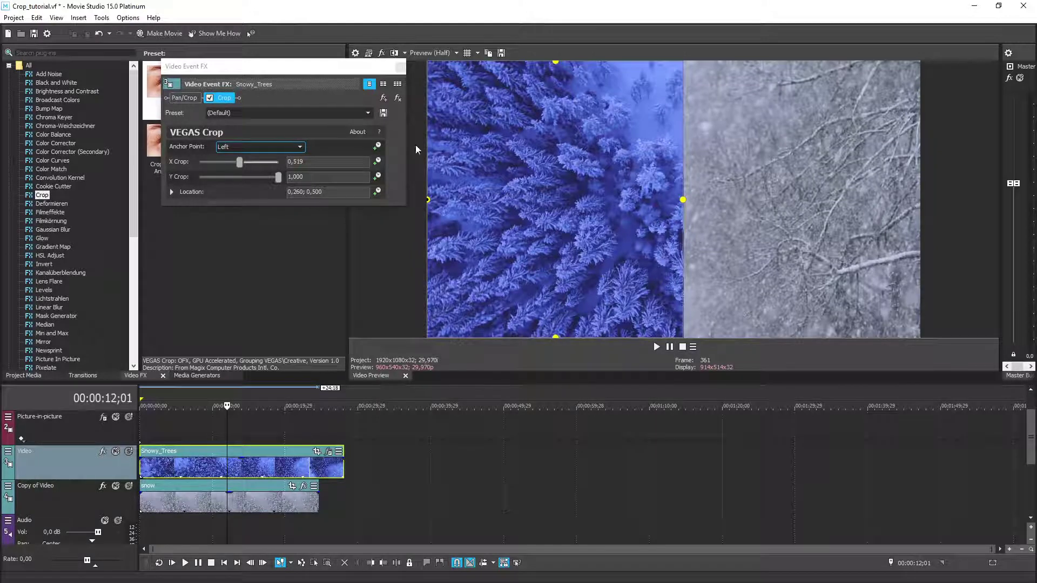
Step: Switch the Snowy_Trees crop preset to 'Crop Top Half, No Angle, Opaque' and play the result
{"action": "left_click", "coordinate": [369, 115]}
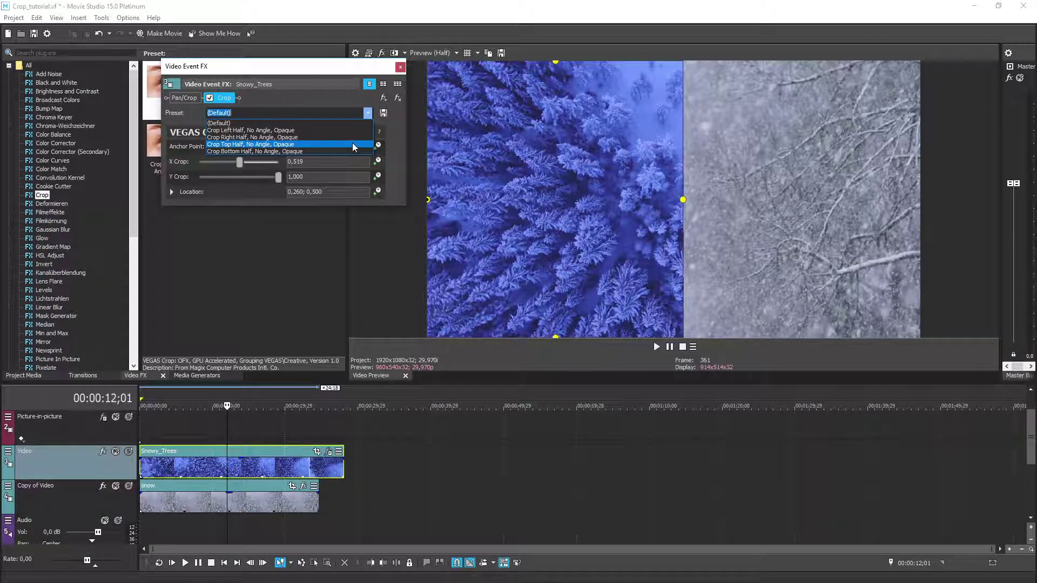
{"action": "left_click", "coordinate": [354, 144]}
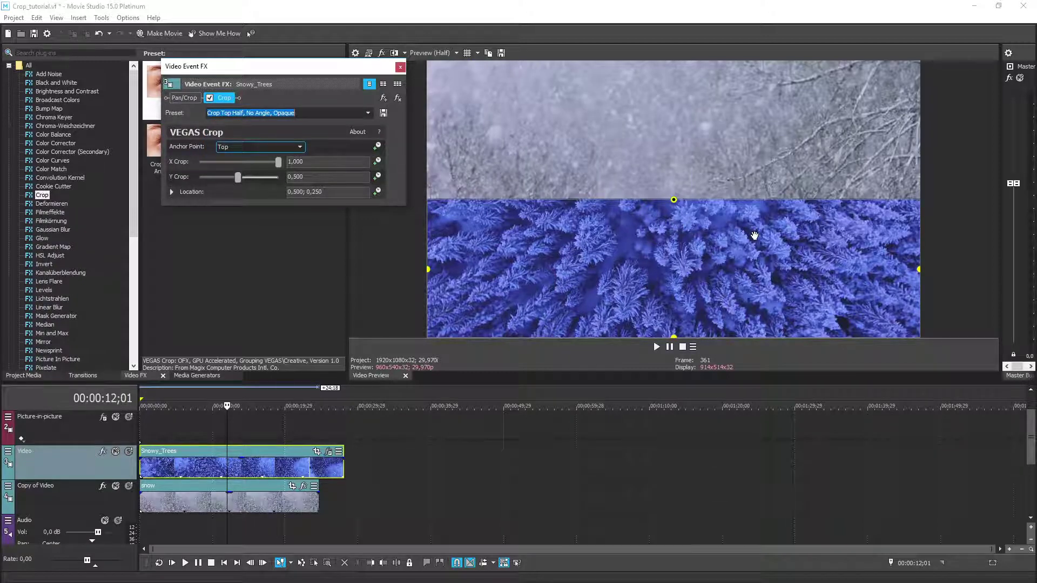
{"action": "left_click", "coordinate": [656, 347]}
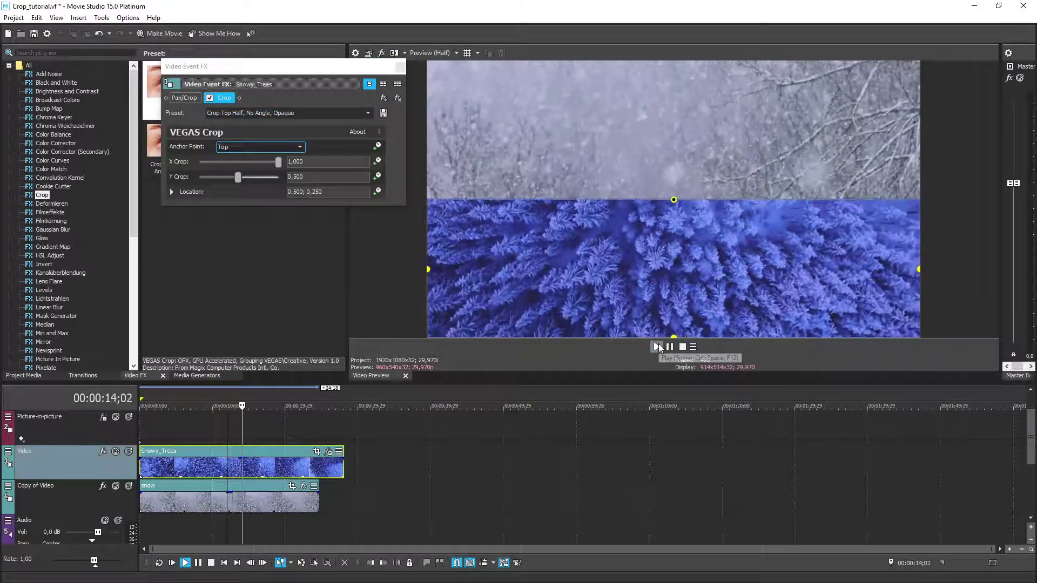
{"action": "left_click", "coordinate": [658, 347]}
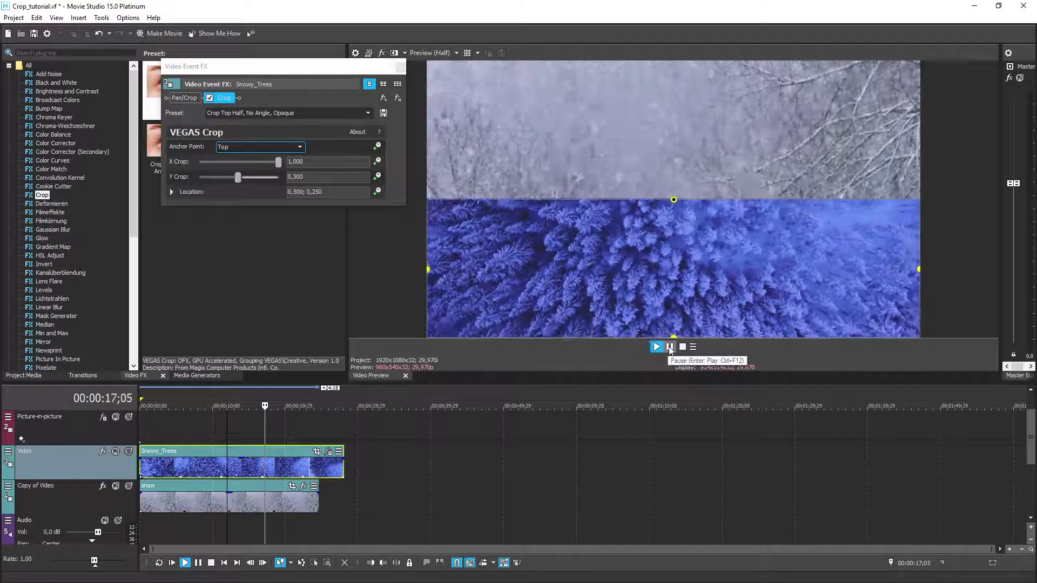
{"action": "left_click", "coordinate": [669, 348]}
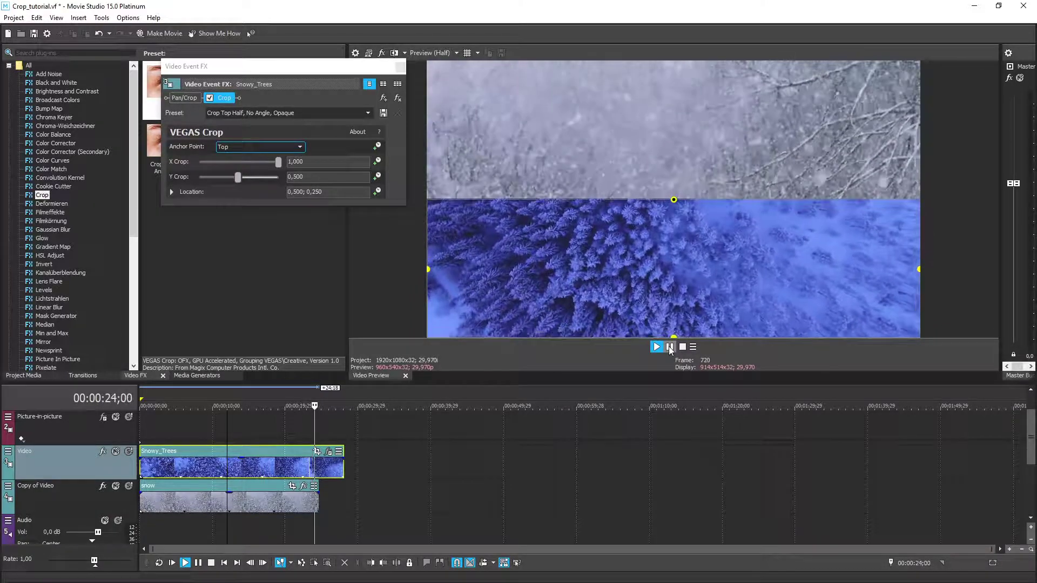
{"action": "left_click", "coordinate": [670, 348]}
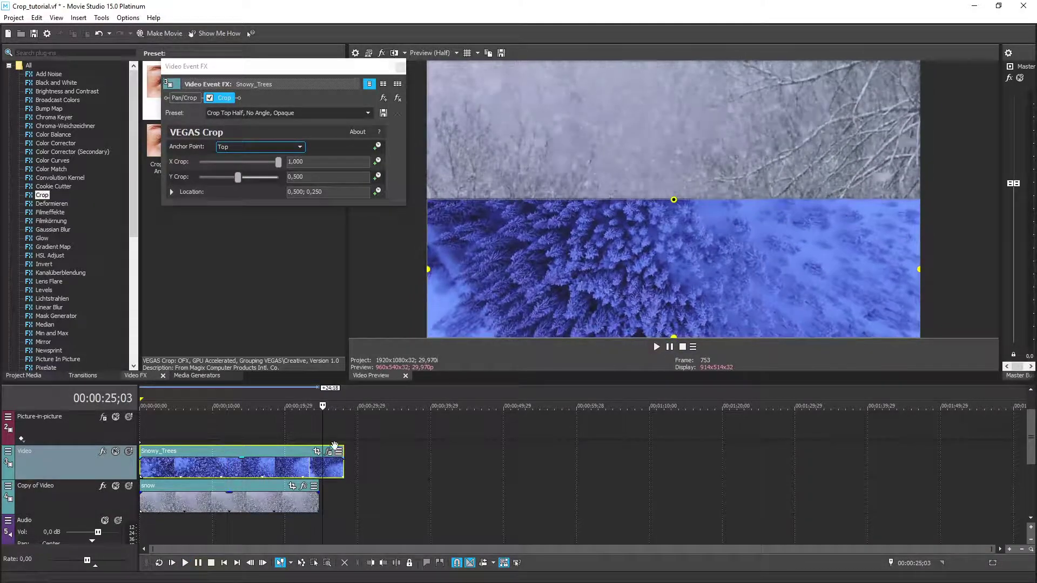
{"action": "left_click_drag", "start_coordinate": [323, 406], "coordinate": [259, 406]}
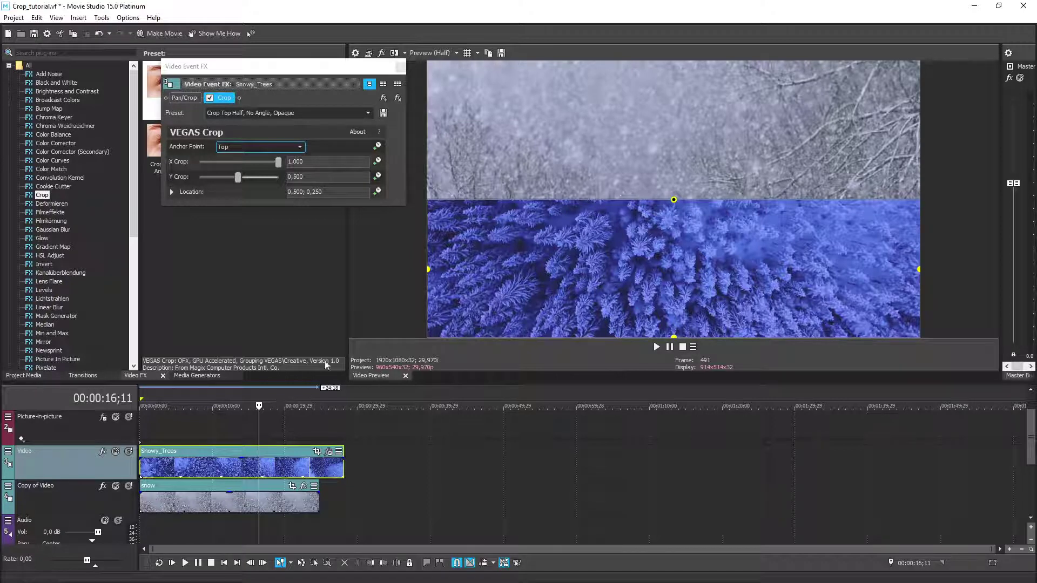
Step: Crop the trees clip narrower from both sides, move the box top-right, and preview it
{"action": "left_click_drag", "start_coordinate": [429, 269], "coordinate": [542, 270]}
{"action": "left_click_drag", "start_coordinate": [921, 269], "coordinate": [779, 293]}
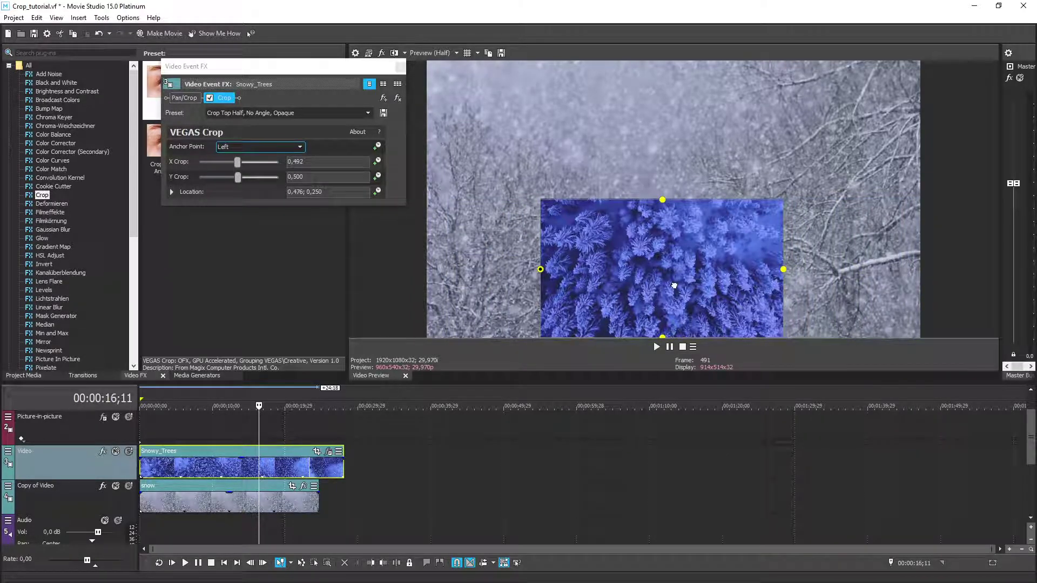
{"action": "left_click_drag", "start_coordinate": [676, 285], "coordinate": [786, 162]}
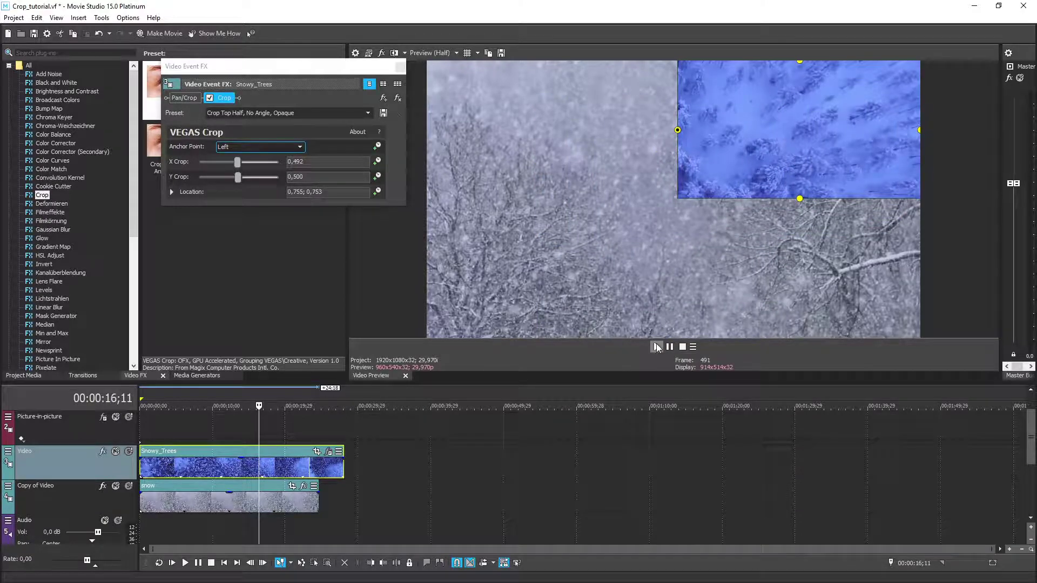
{"action": "left_click", "coordinate": [657, 348]}
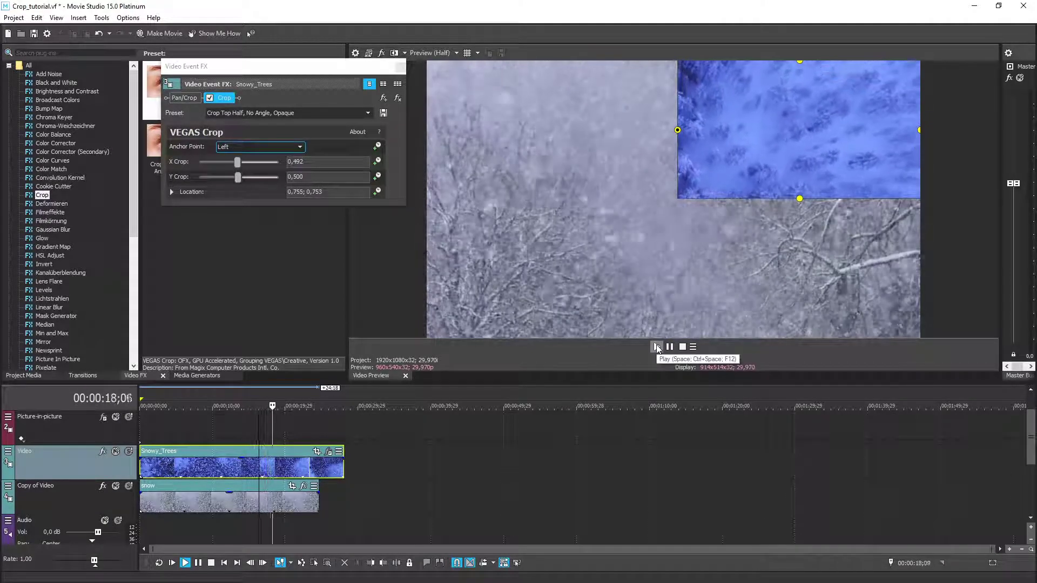
{"action": "left_click", "coordinate": [669, 348]}
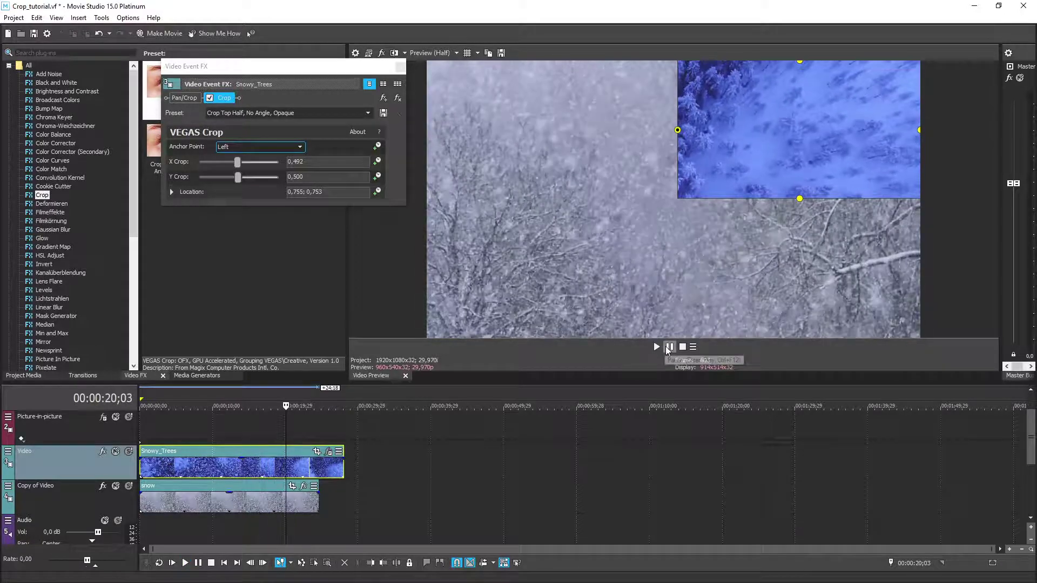
Step: Recentre the trees box, rework its width, and trim both sides to X Crop 0.563
{"action": "left_click_drag", "start_coordinate": [745, 124], "coordinate": [496, 193]}
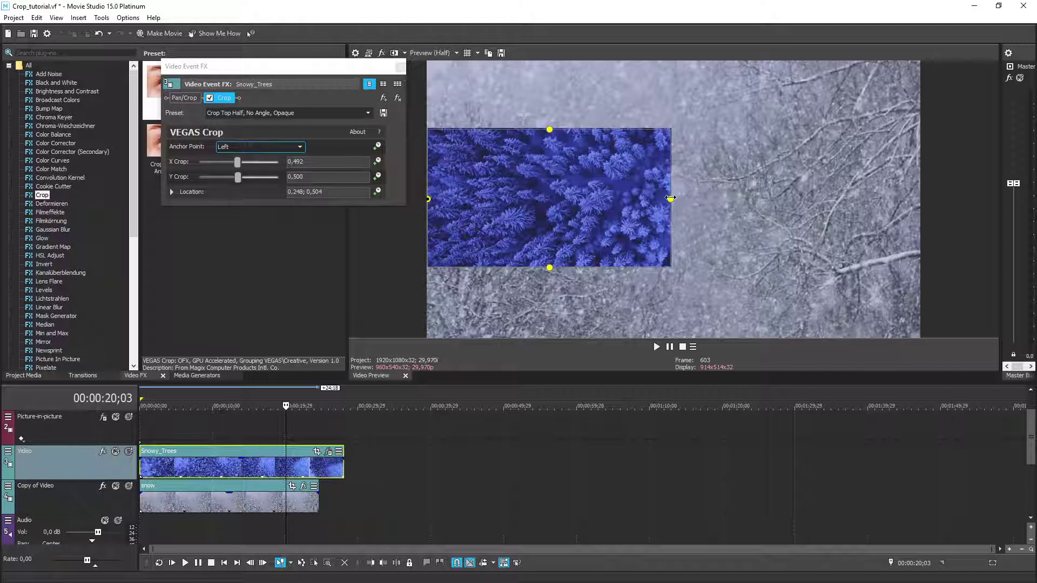
{"action": "left_click_drag", "start_coordinate": [670, 198], "coordinate": [942, 211]}
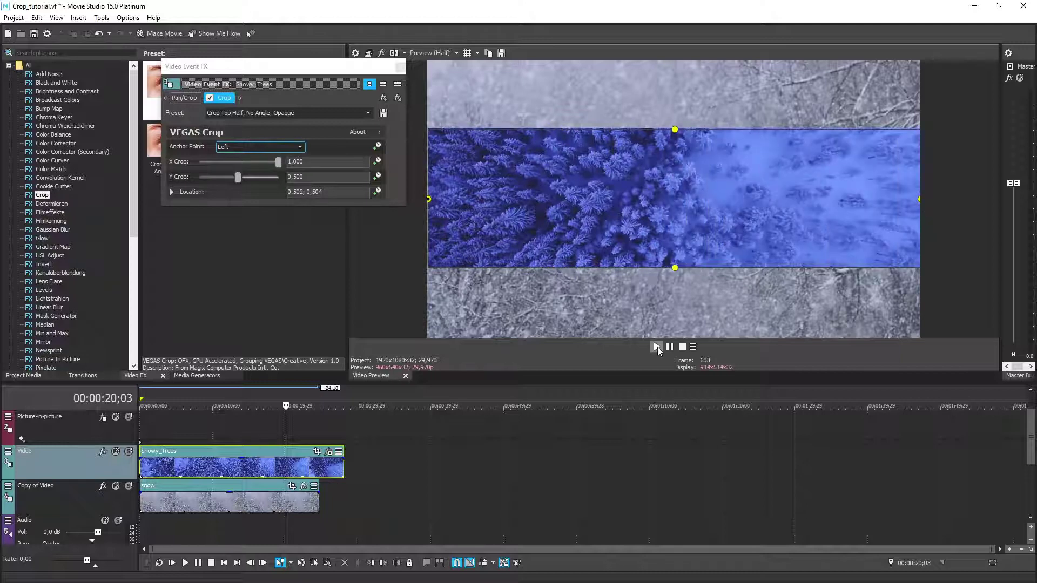
{"action": "left_click", "coordinate": [657, 347]}
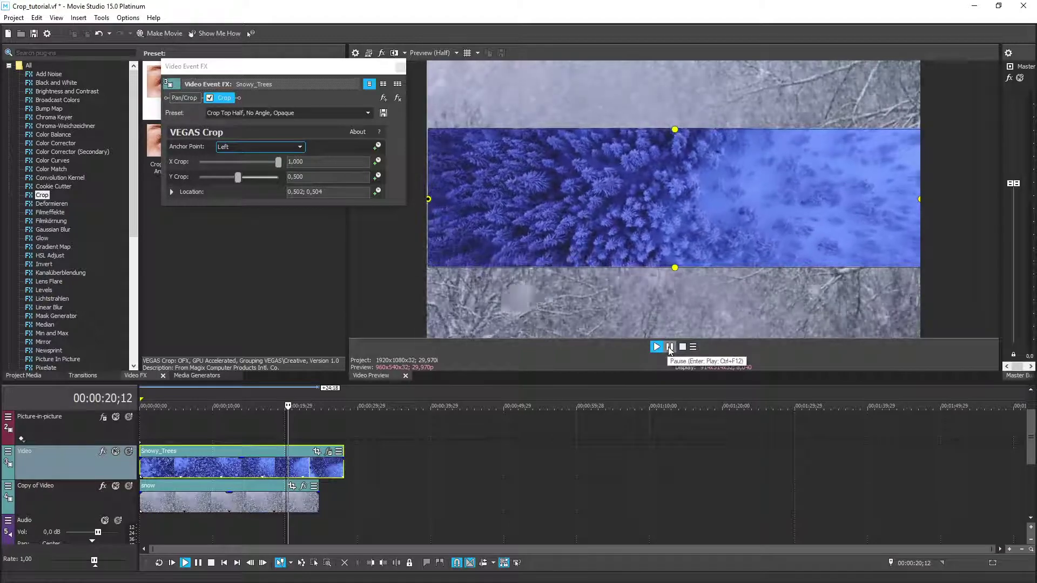
{"action": "left_click", "coordinate": [670, 347]}
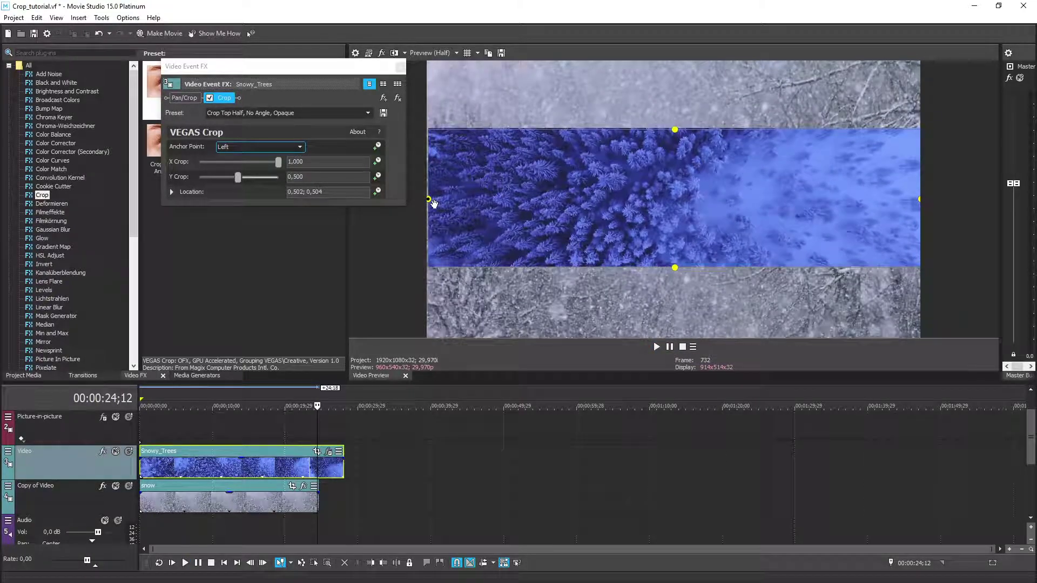
{"action": "left_click_drag", "start_coordinate": [434, 203], "coordinate": [545, 207]}
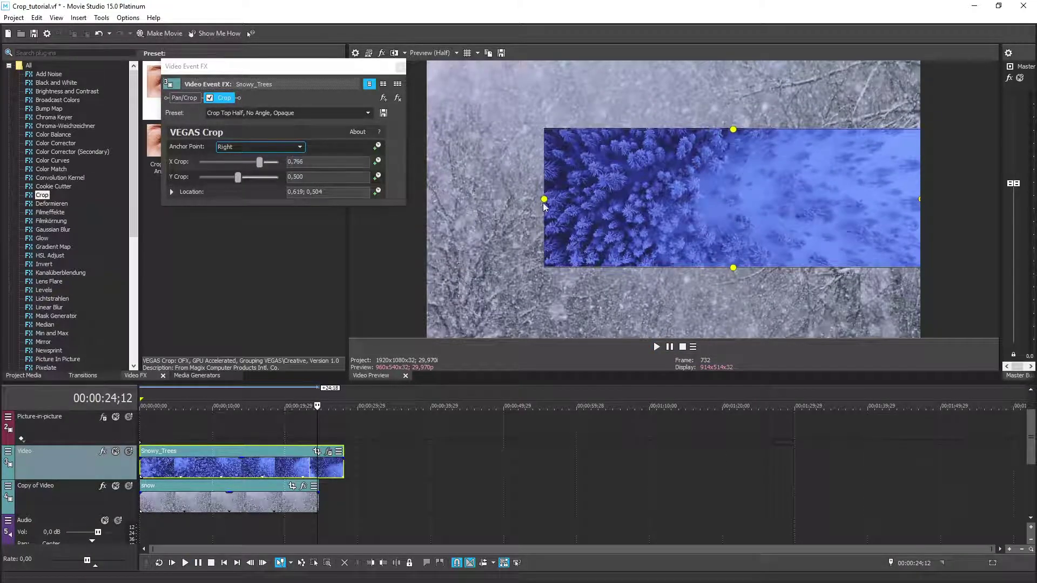
{"action": "left_click_drag", "start_coordinate": [921, 199], "coordinate": [821, 209]}
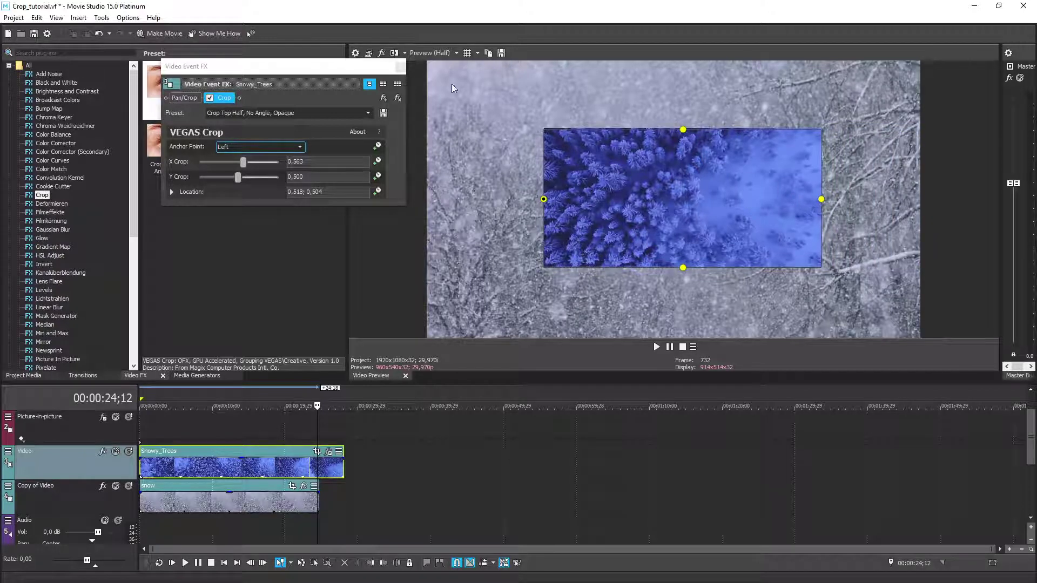
{"action": "left_click_drag", "start_coordinate": [366, 70], "coordinate": [367, 98]}
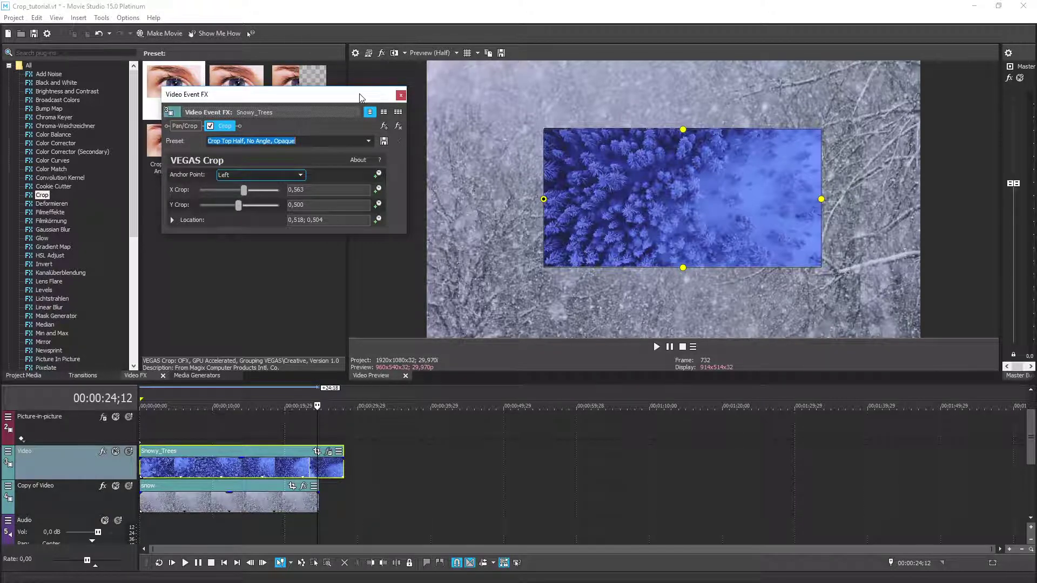
Step: Close the Video Event FX crop window
{"action": "left_click", "coordinate": [400, 96]}
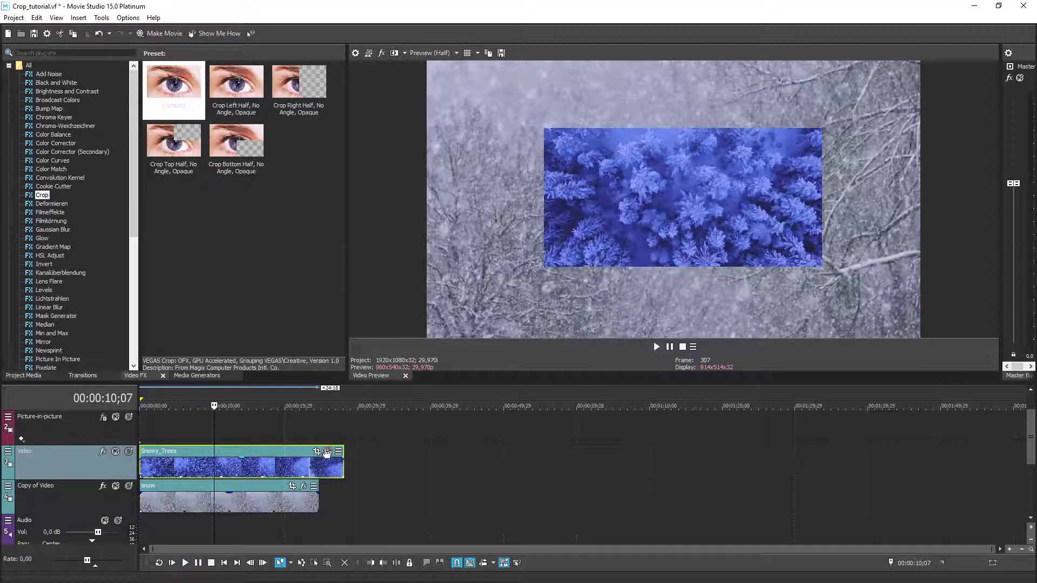
Step: Reopen Snowy_Trees' crop, nudge left, right and bottom edges to X 0.538, Y 0.543, then play
{"action": "left_click", "coordinate": [329, 453]}
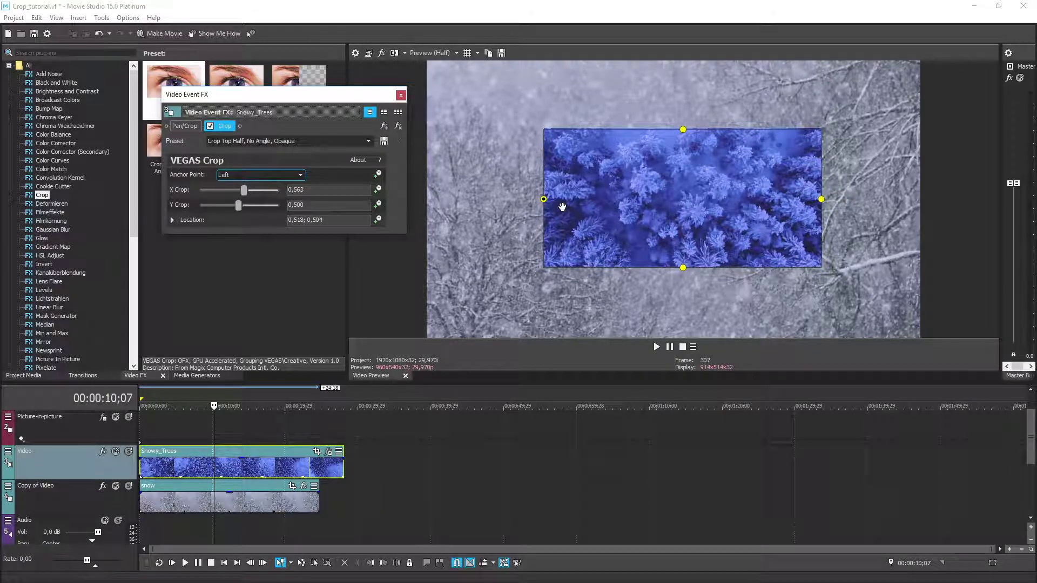
{"action": "mouse_move", "coordinate": [544, 199]}
{"action": "left_mouse_down"}
{"action": "mouse_move", "coordinate": [605, 203]}
{"action": "mouse_move", "coordinate": [561, 210]}
{"action": "left_mouse_up"}
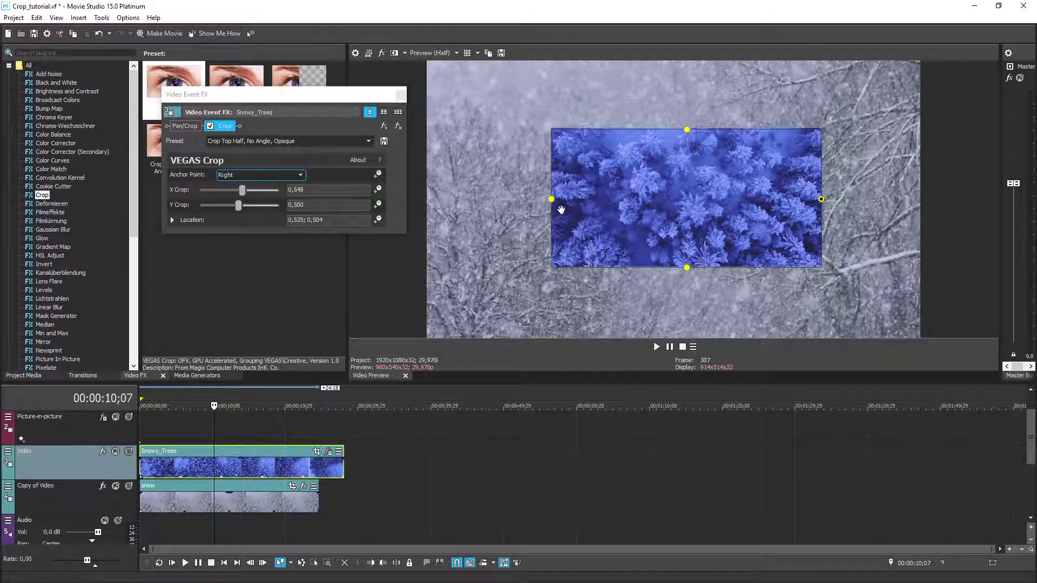
{"action": "mouse_move", "coordinate": [822, 199]}
{"action": "left_mouse_down"}
{"action": "mouse_move", "coordinate": [886, 199]}
{"action": "mouse_move", "coordinate": [816, 199]}
{"action": "left_mouse_up"}
{"action": "mouse_move", "coordinate": [683, 268]}
{"action": "left_mouse_down"}
{"action": "mouse_move", "coordinate": [683, 302]}
{"action": "mouse_move", "coordinate": [684, 279]}
{"action": "left_mouse_up"}
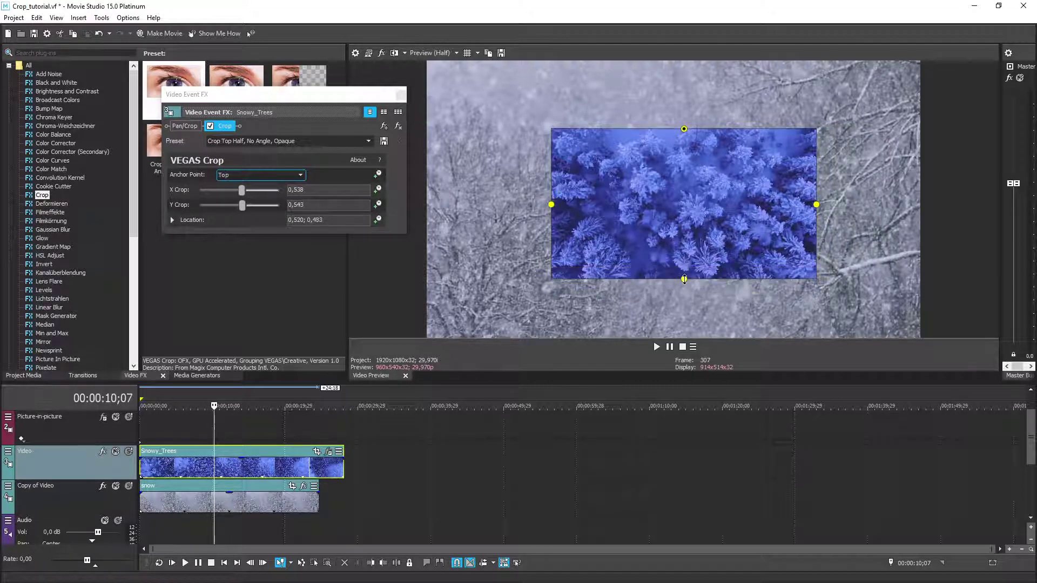
{"action": "left_click", "coordinate": [654, 348]}
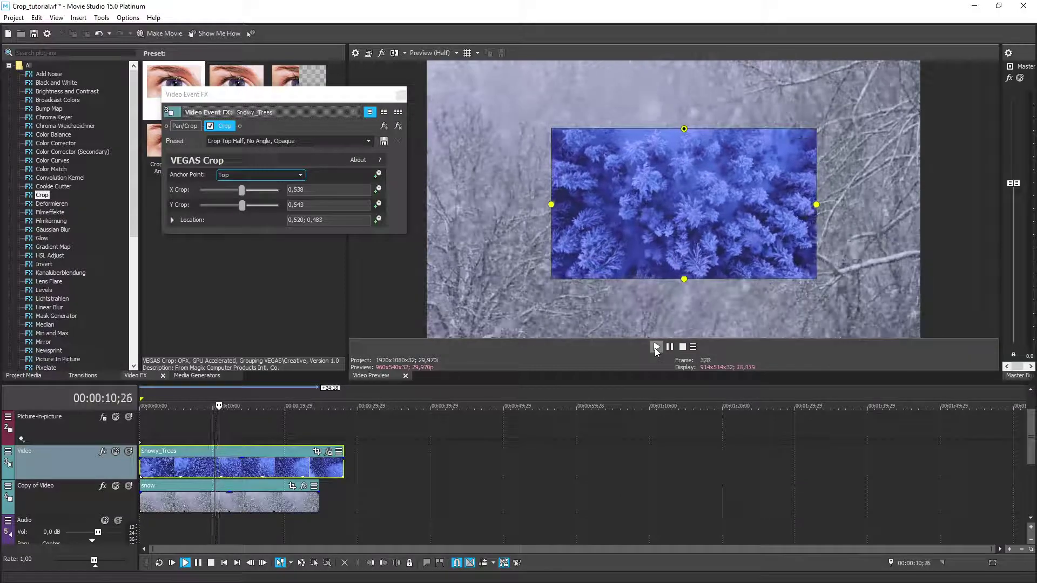